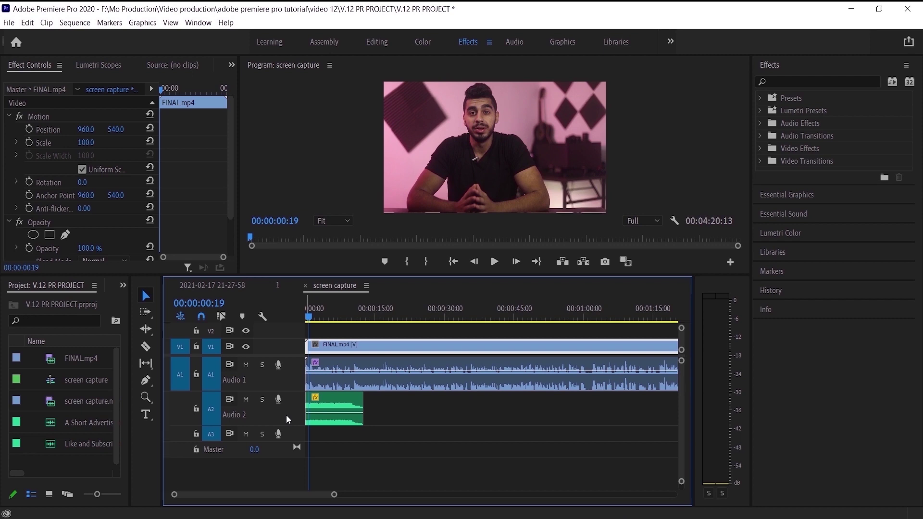
Expand the Audio 2 track height and zoom the timeline into the opening seconds
scroll(286, 414, "up", 1, "alt")
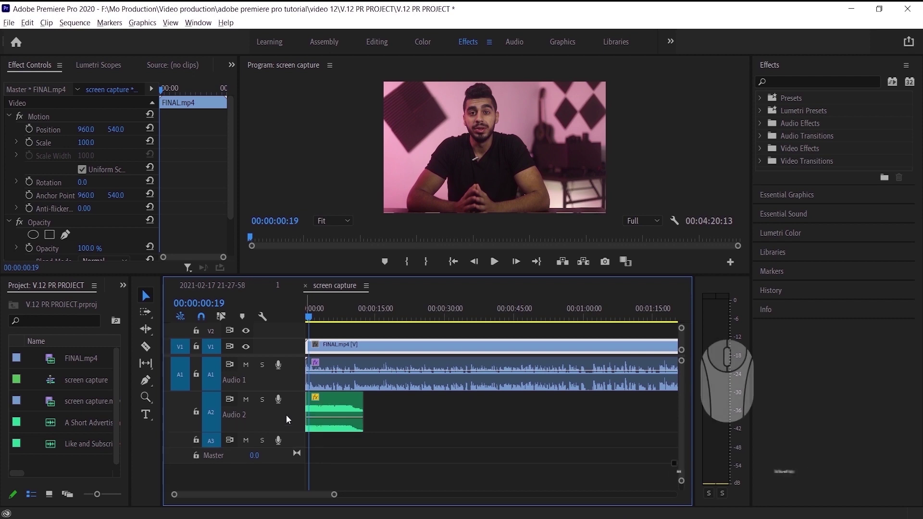
scroll(286, 419, "up", 3, "alt")
key("alt")
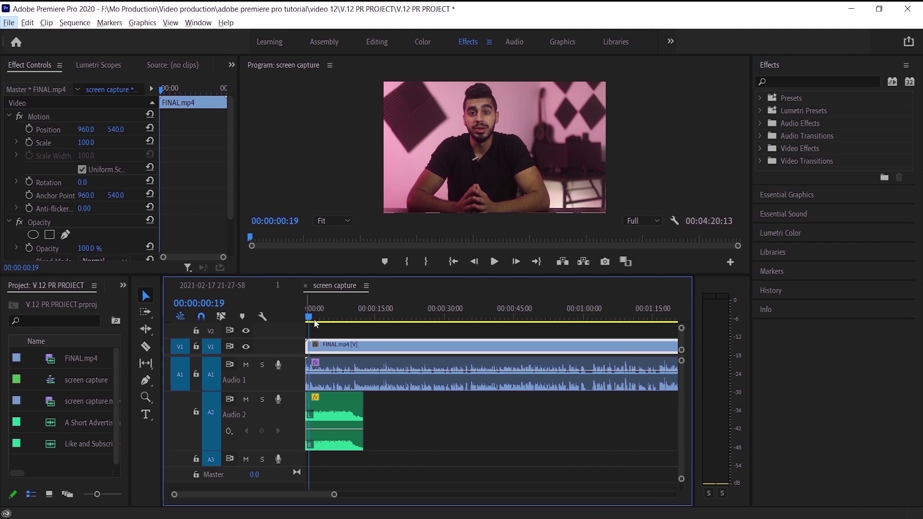
key("equal")
key("equal")
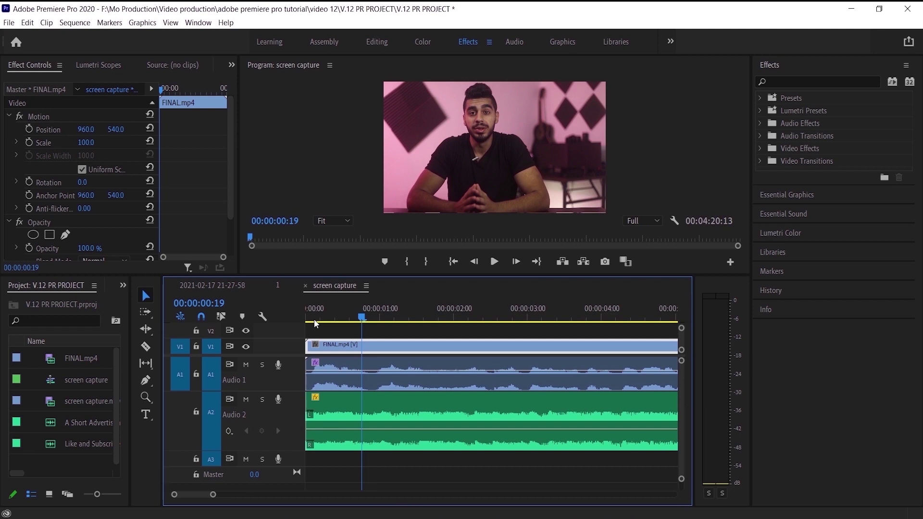
Add a -12.4 dB volume keyframe to the Audio 2 music clip at 00:00:00:14
left_click(336, 423)
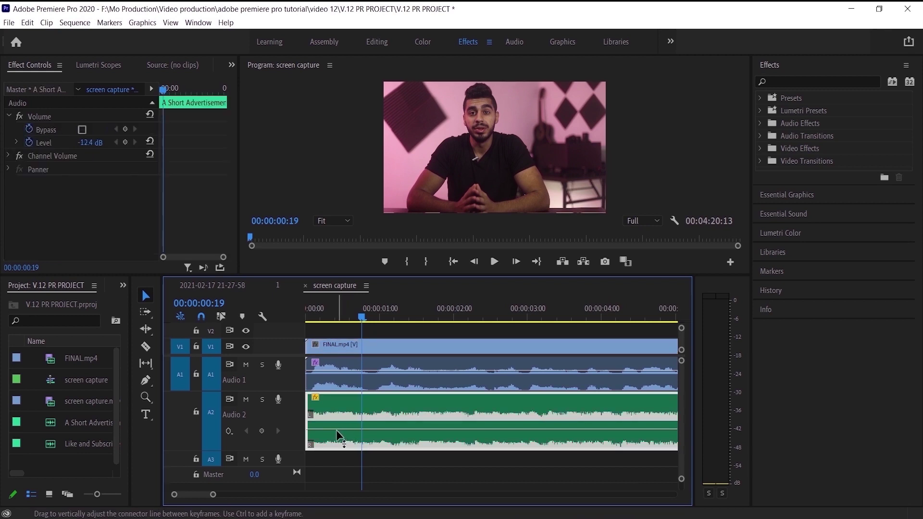
key("shift+Left")
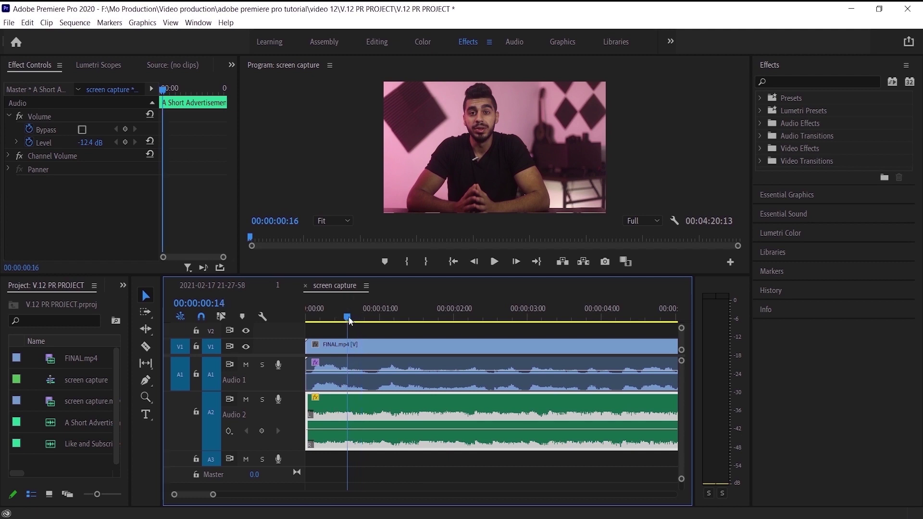
left_click(262, 432)
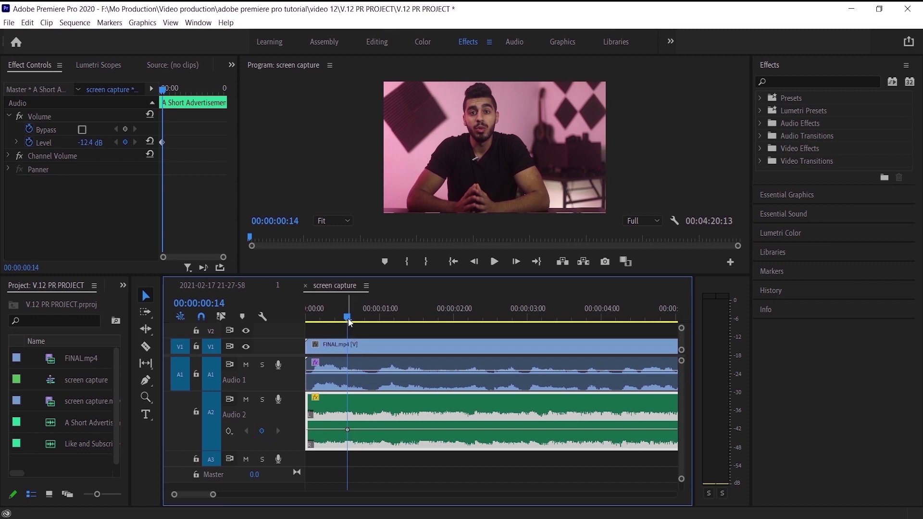
left_click_drag(349, 320, 370, 318)
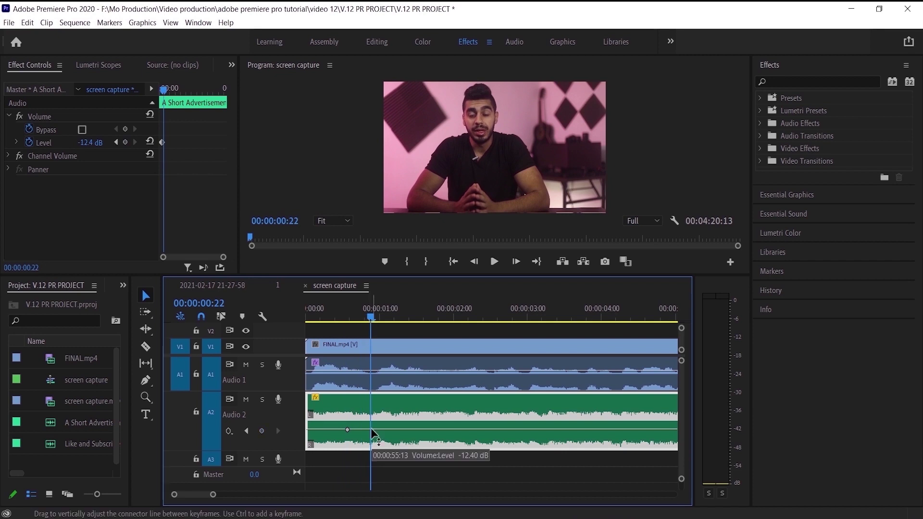
key("ctrl")
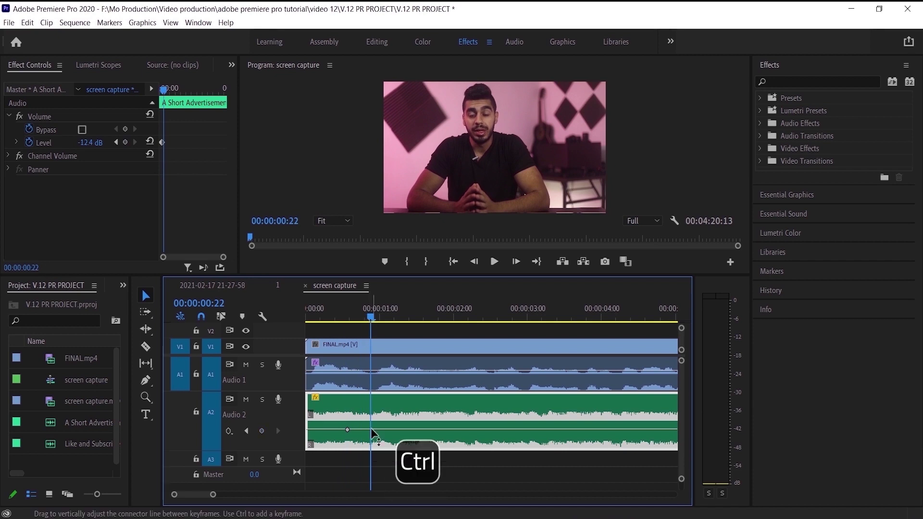
Add volume keyframes on Audio 2 at 00:00:00:22, 00:00:01:03 and further right
left_click(371, 429, "ctrl")
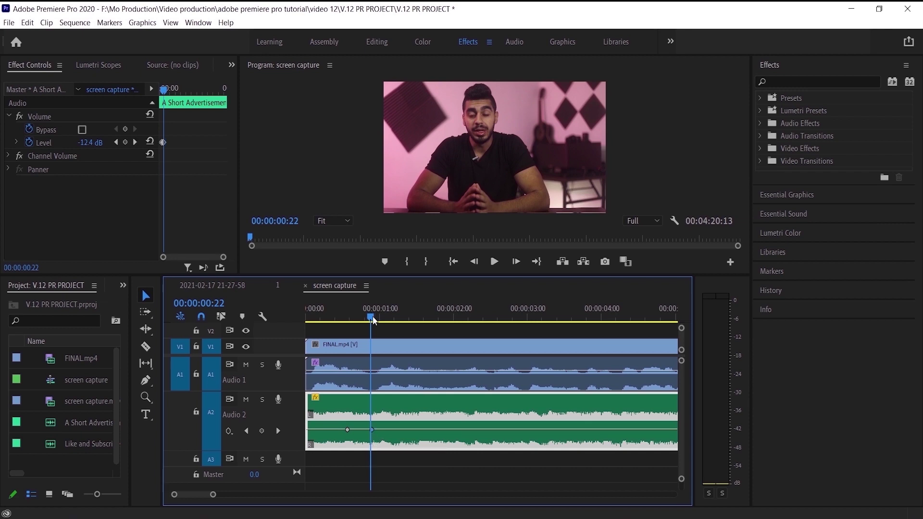
left_click_drag(373, 316, 389, 318)
left_click(146, 382)
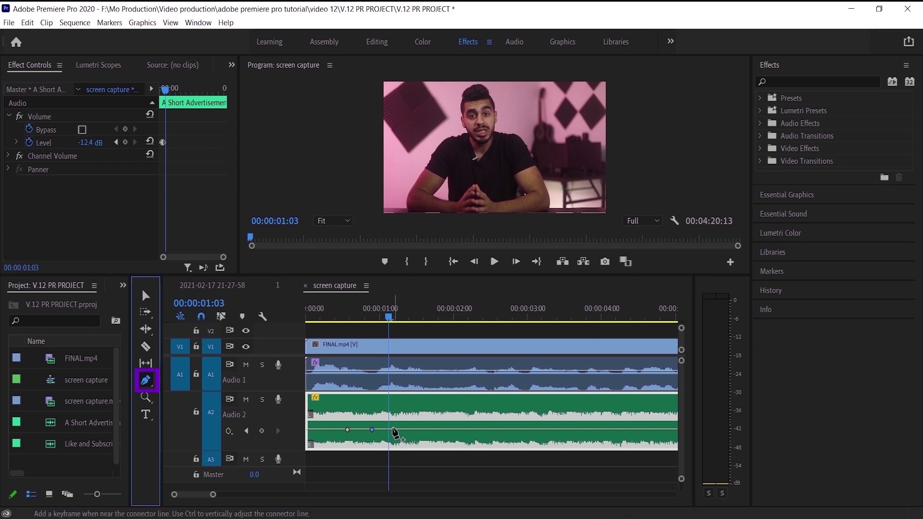
left_click(390, 429)
left_click(409, 430)
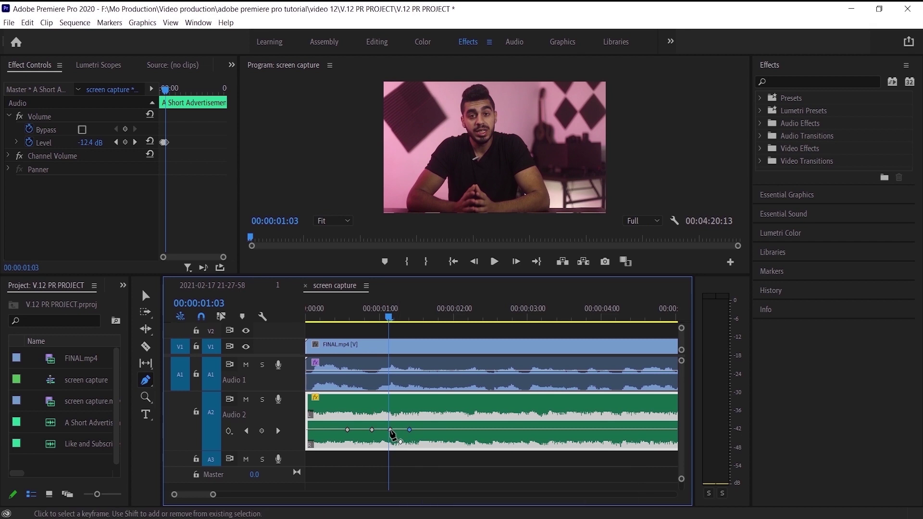
Delete the extra volume keyframes, leaving two at -12.40 dB
left_click(145, 296)
left_click(410, 430)
key("Delete")
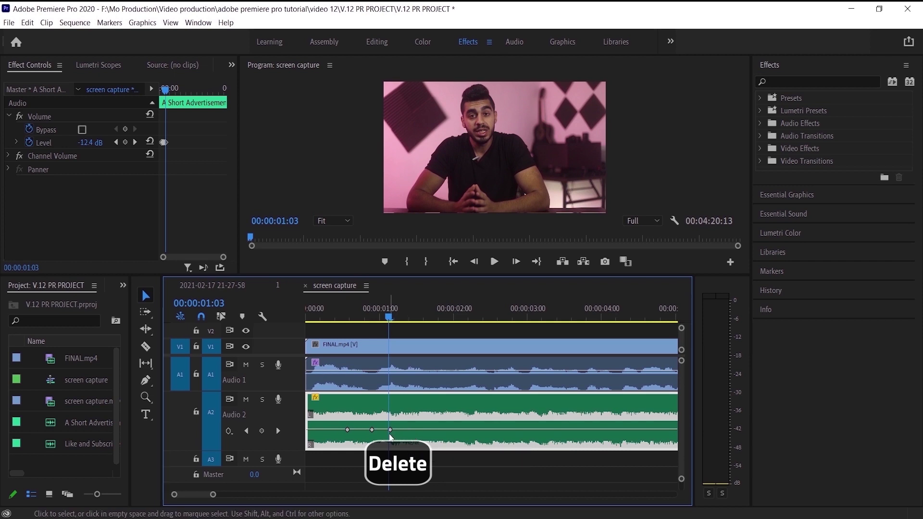
key("Delete")
left_click(390, 431)
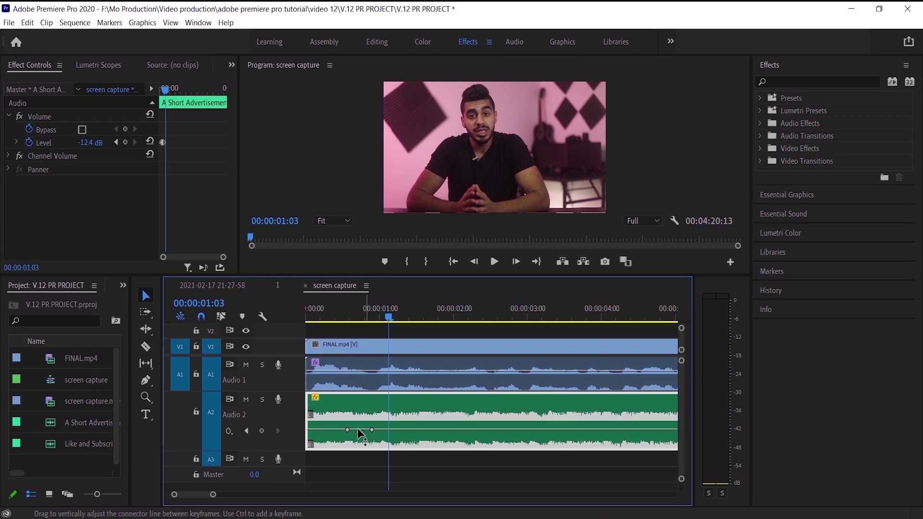
Play the sequence from the start to hear the music
key("Home")
key("space")
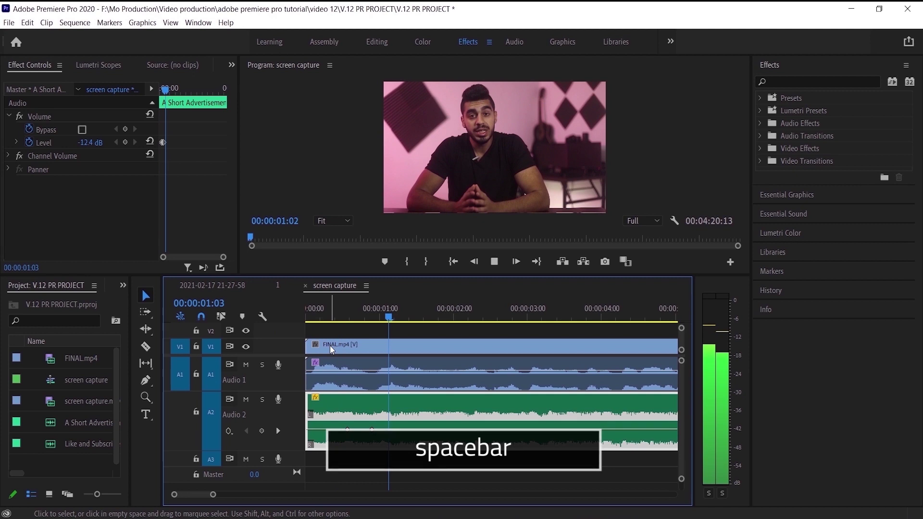
key("space")
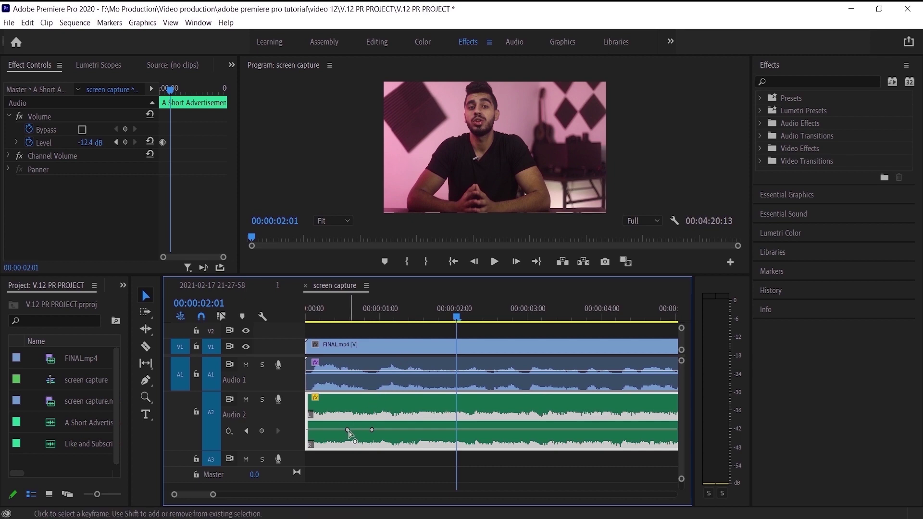
Drag the first keyframe to the clip start at silence and the second toward 00:00:00:08, about -13 dB
mouse_move(348, 434)
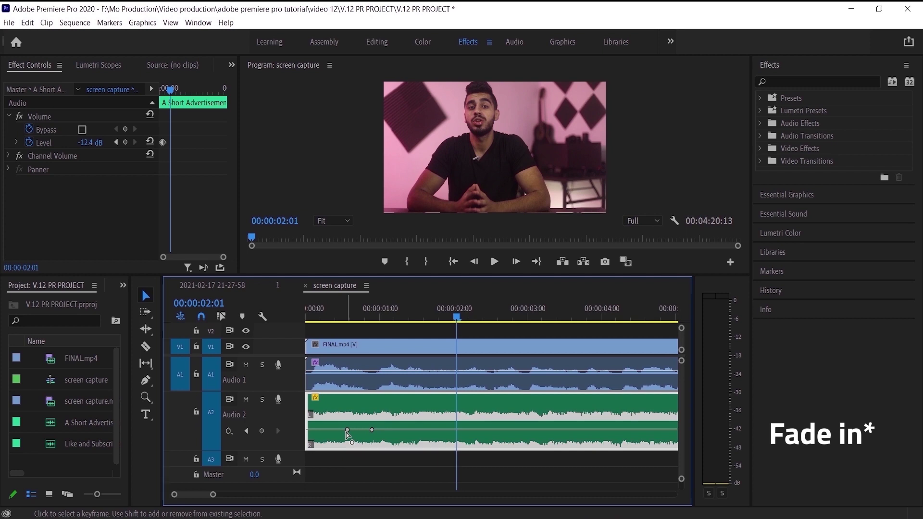
left_click_drag(348, 435, 311, 445)
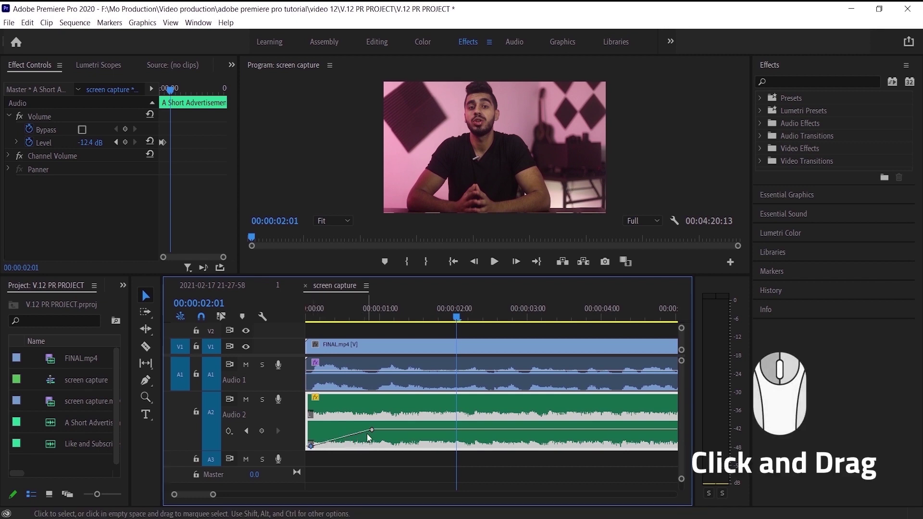
left_click_drag(373, 433, 328, 432)
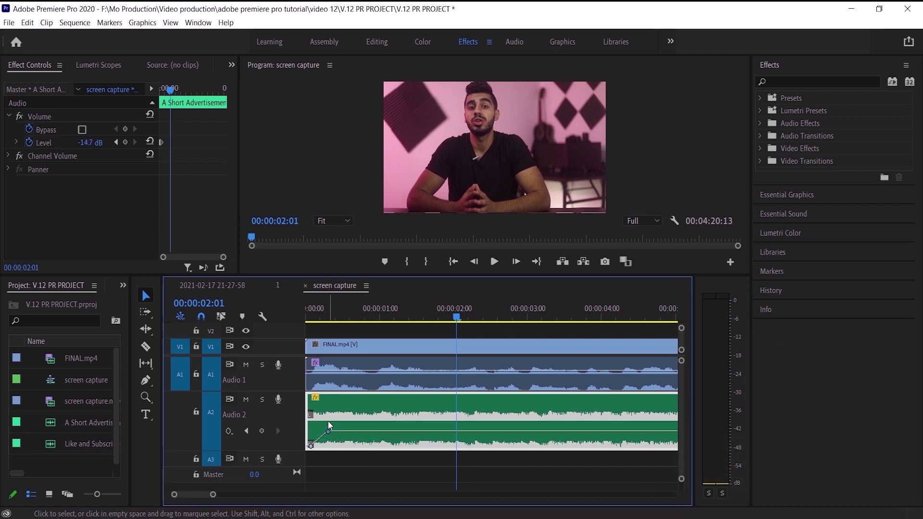
Preview the fade-in from the sequence start, then zoom out to the full sequence
left_click(332, 320)
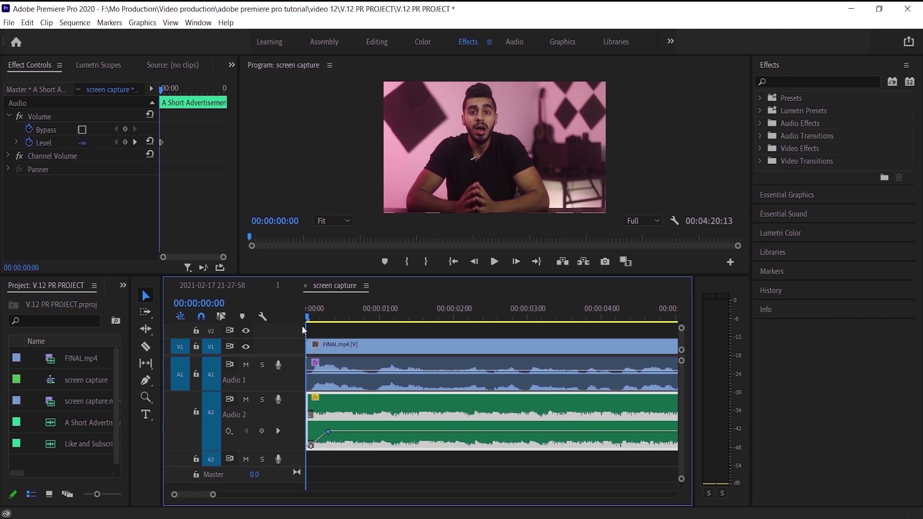
key("space")
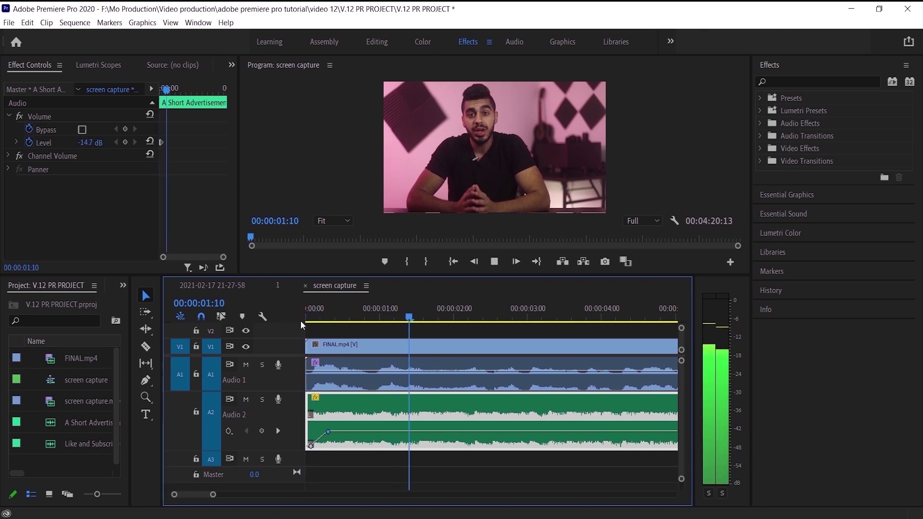
key("space")
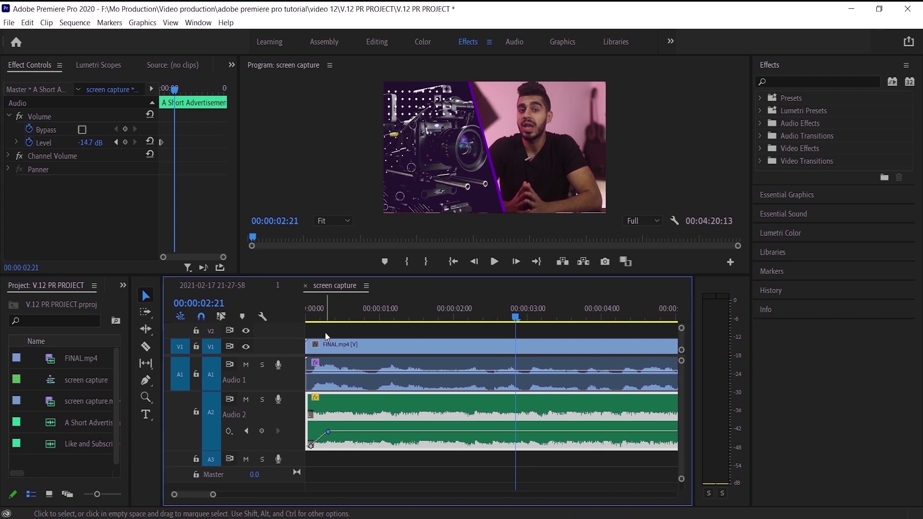
key("minus")
key("minus")
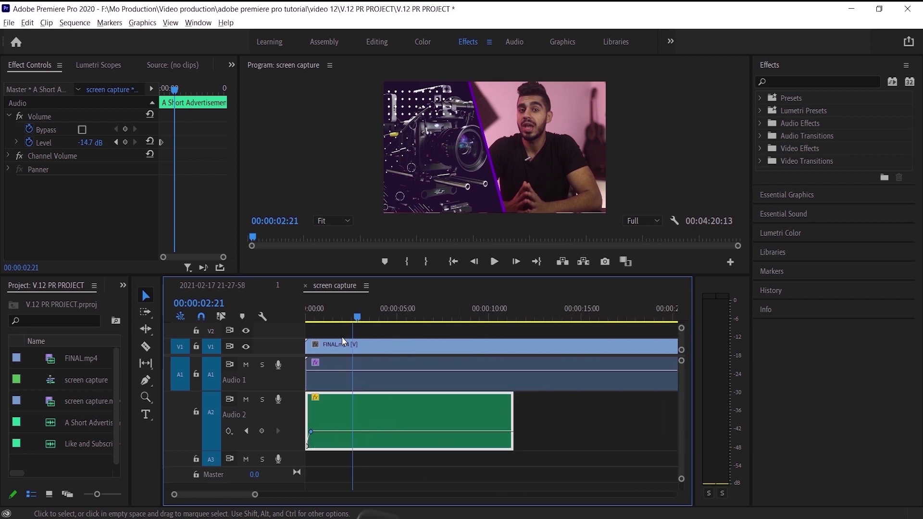
key("minus")
key("minus")
key("minus")
key("minus")
key("minus")
key("minus")
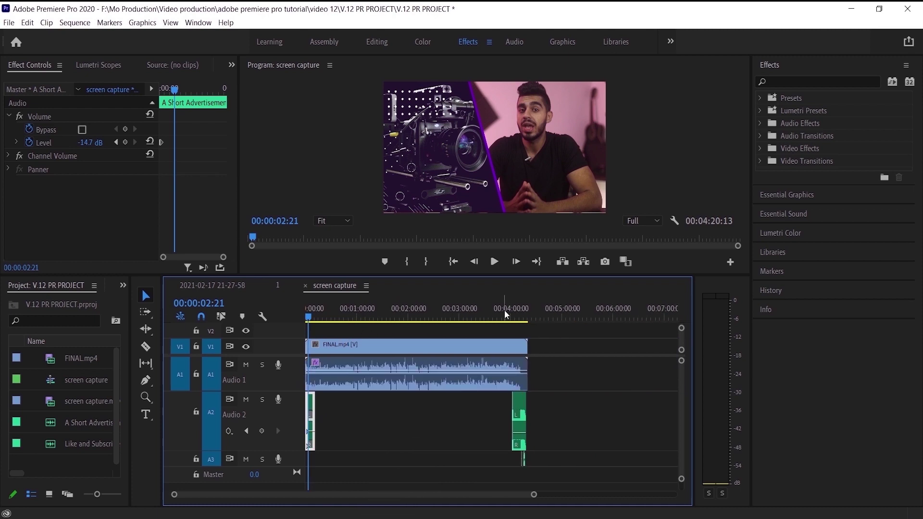
Place the playhead at 00:04:10:05 and zoom in on the end of the music clip
scroll(504, 311, "up", 10)
left_click(486, 318)
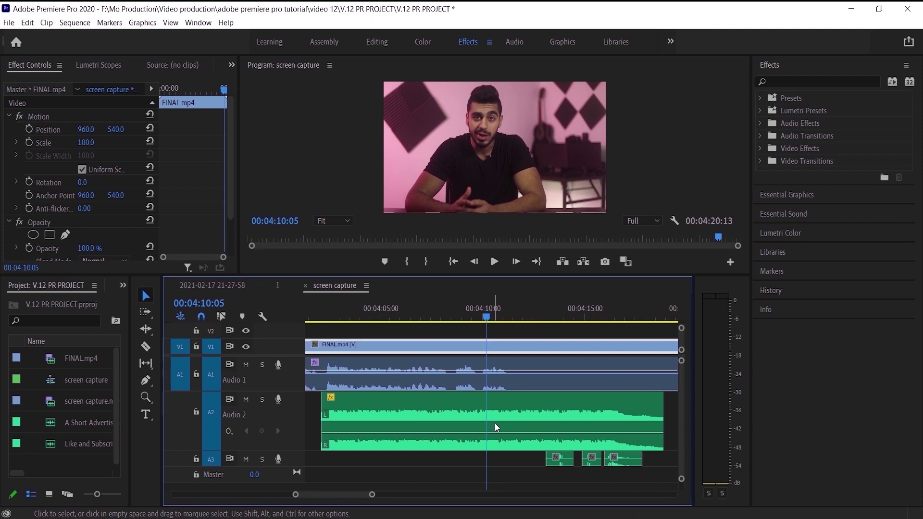
scroll(501, 414, "up", 2)
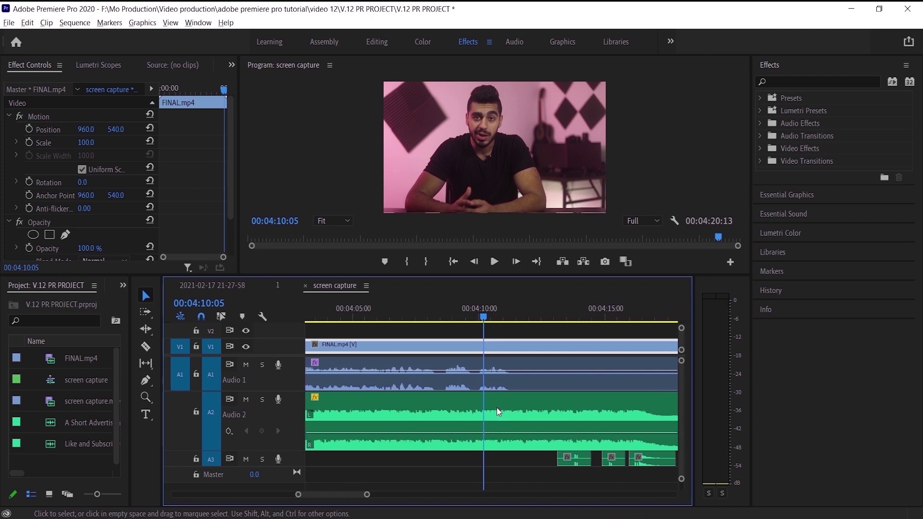
scroll(498, 411, "up", 3)
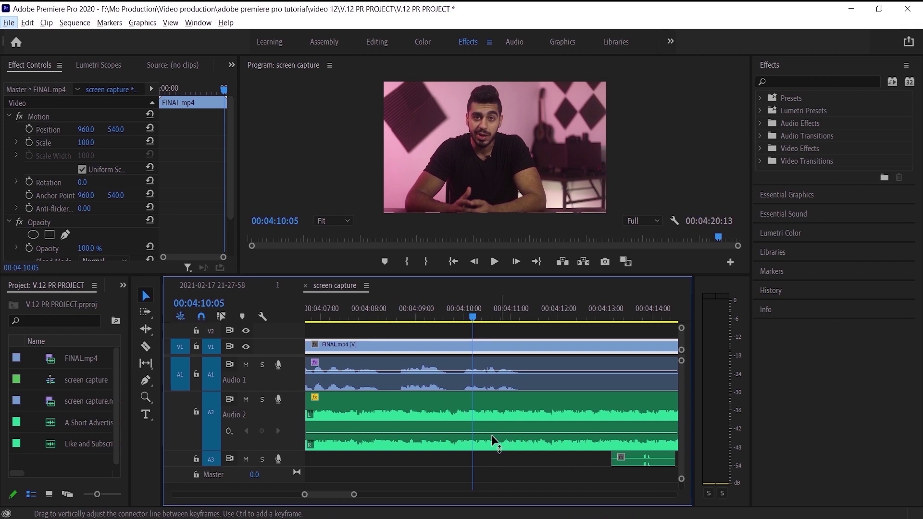
Add two volume keyframes near the music's end and raise the later one to -2.79 dB
key("ctrl")
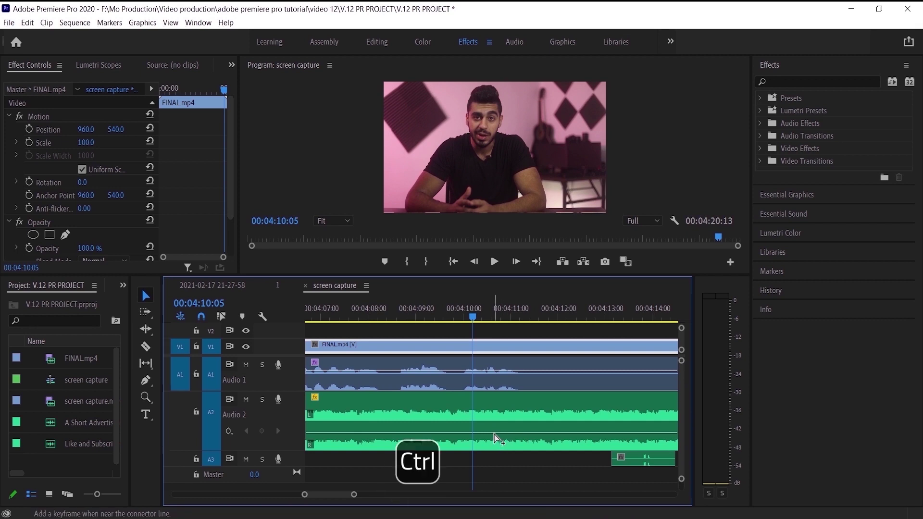
left_click(495, 433, "ctrl")
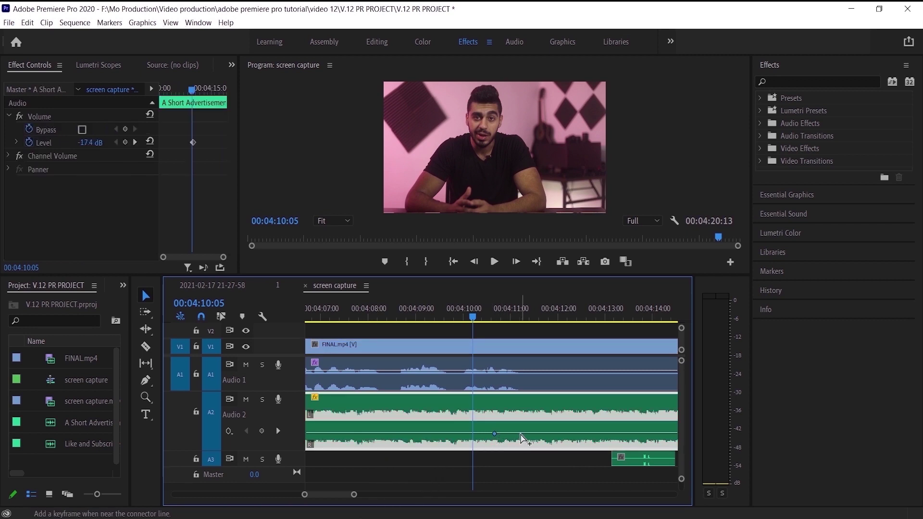
left_click(521, 434, "ctrl")
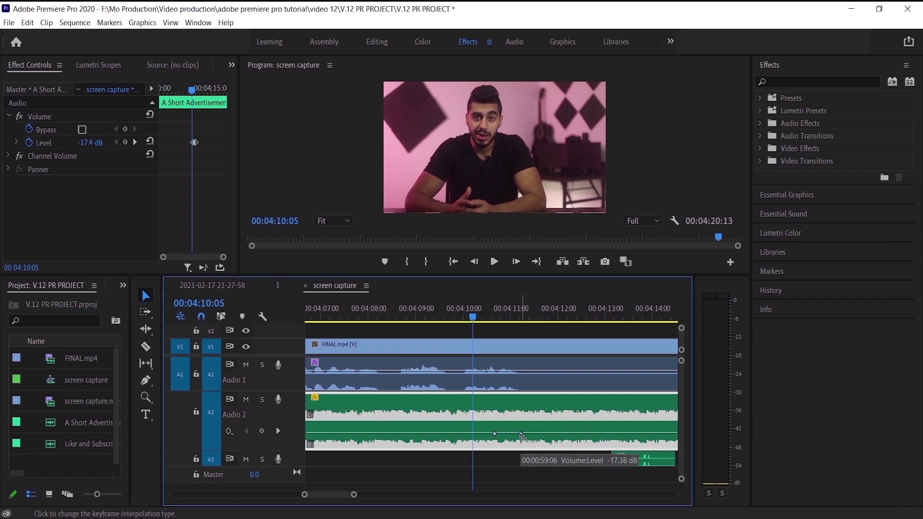
left_click(521, 434)
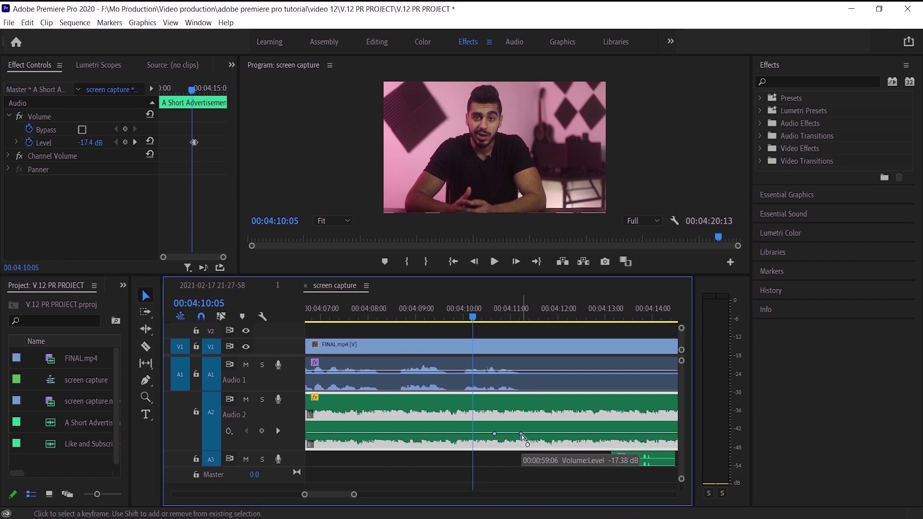
left_click_drag(522, 436, 529, 421)
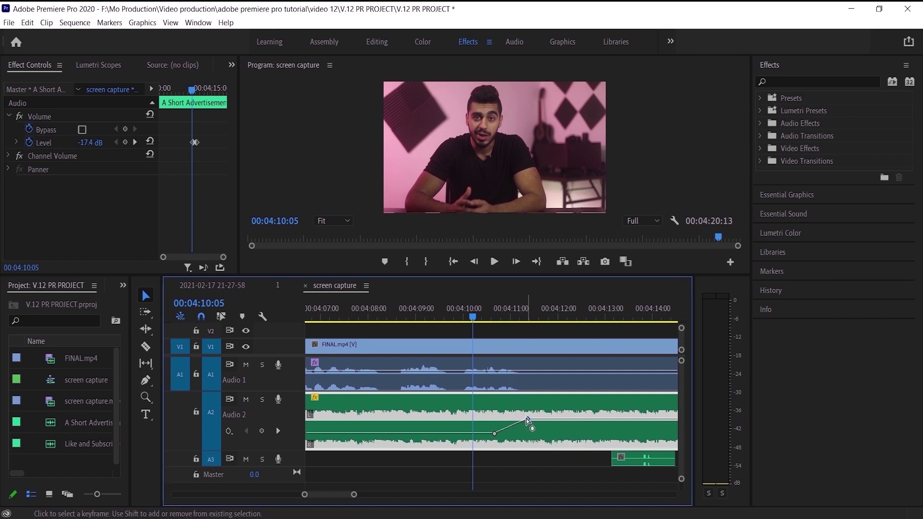
mouse_move(527, 420)
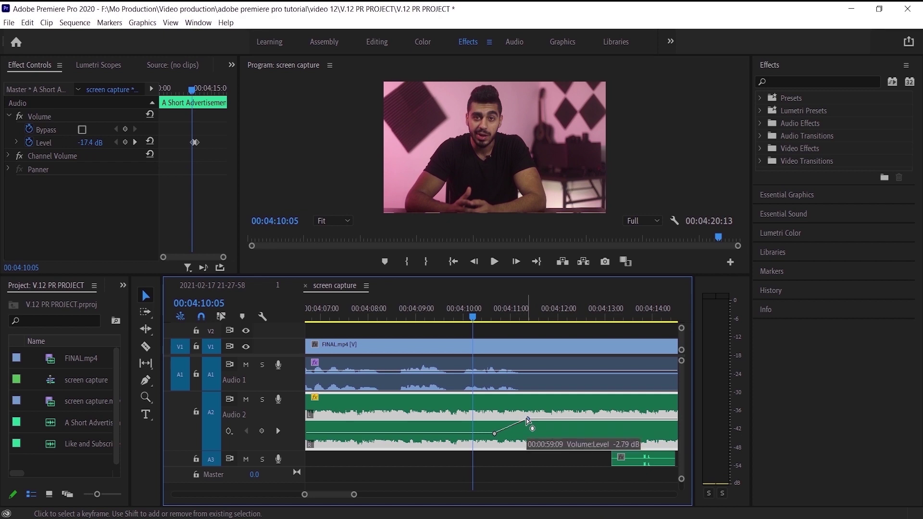
left_click(527, 420)
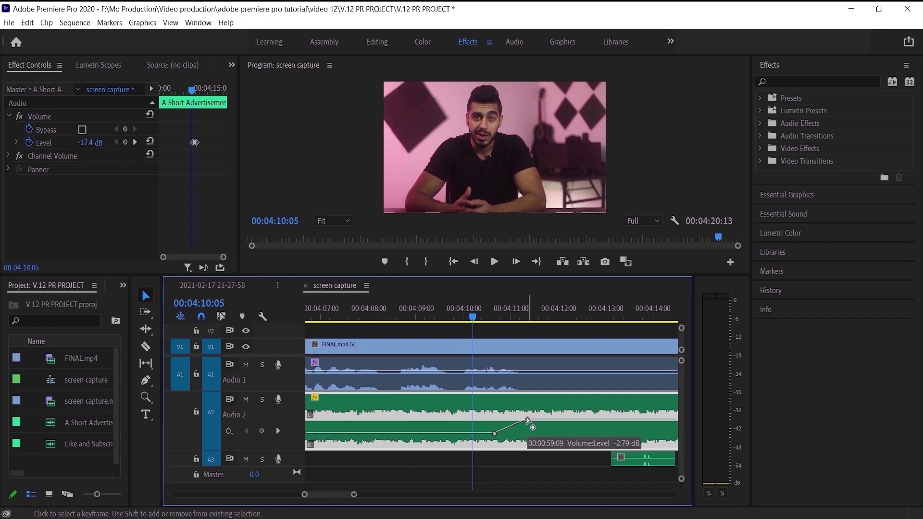
Play the ending to hear the level rise, then zoom out to show 04:00 to 04:20
key("space")
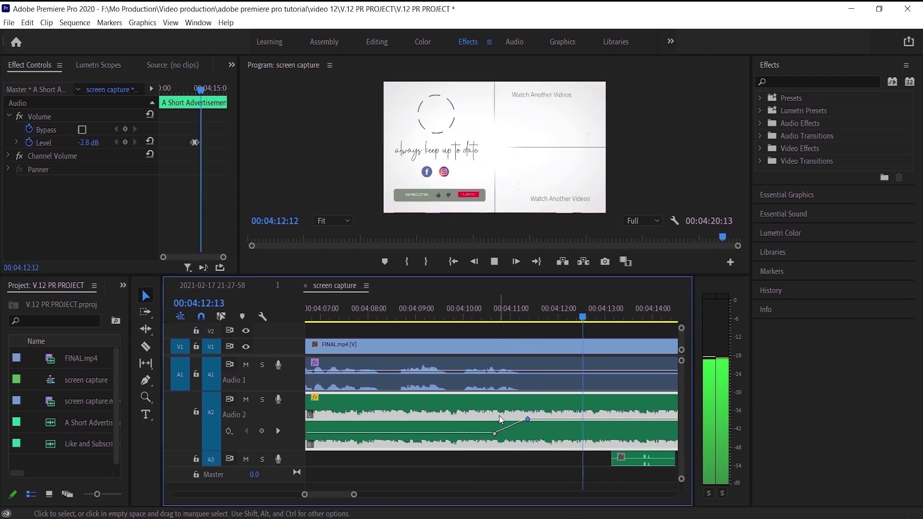
key("space")
key("minus")
key("minus")
scroll(488, 336, "down", 1, "alt")
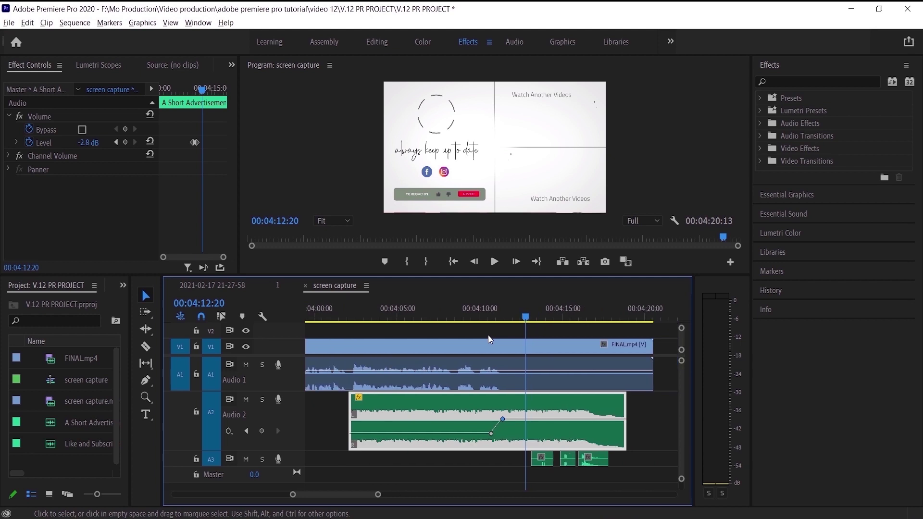